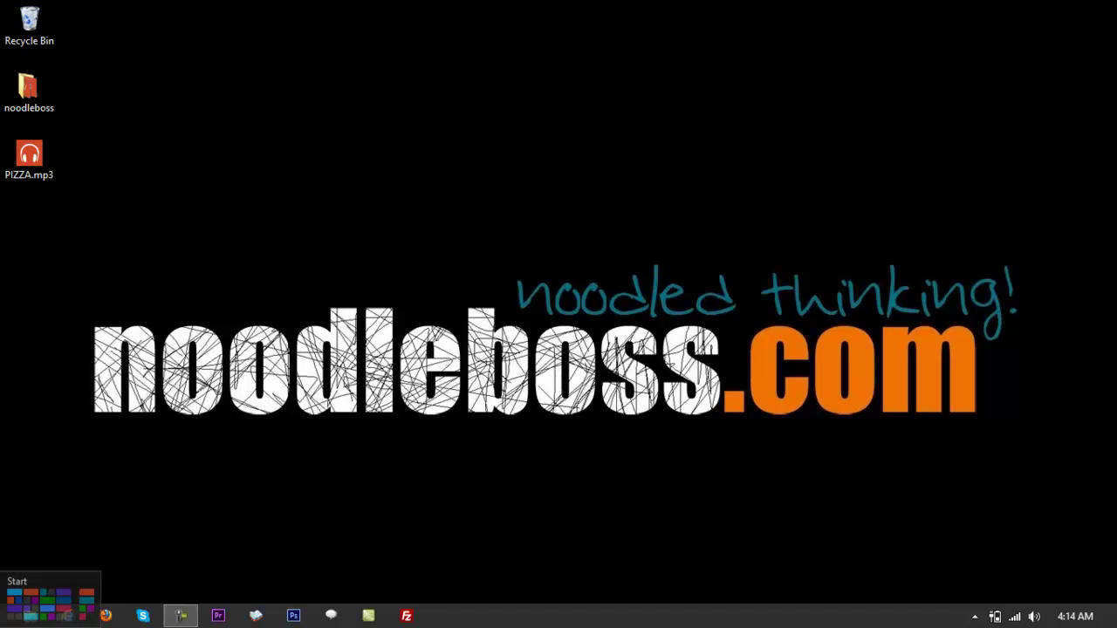
Step: Launch Audition CS6 and create a new stereo audio file named FLAC at 44100 Hz, 32-bit float
left_click(2, 584)
left_click(451, 421)
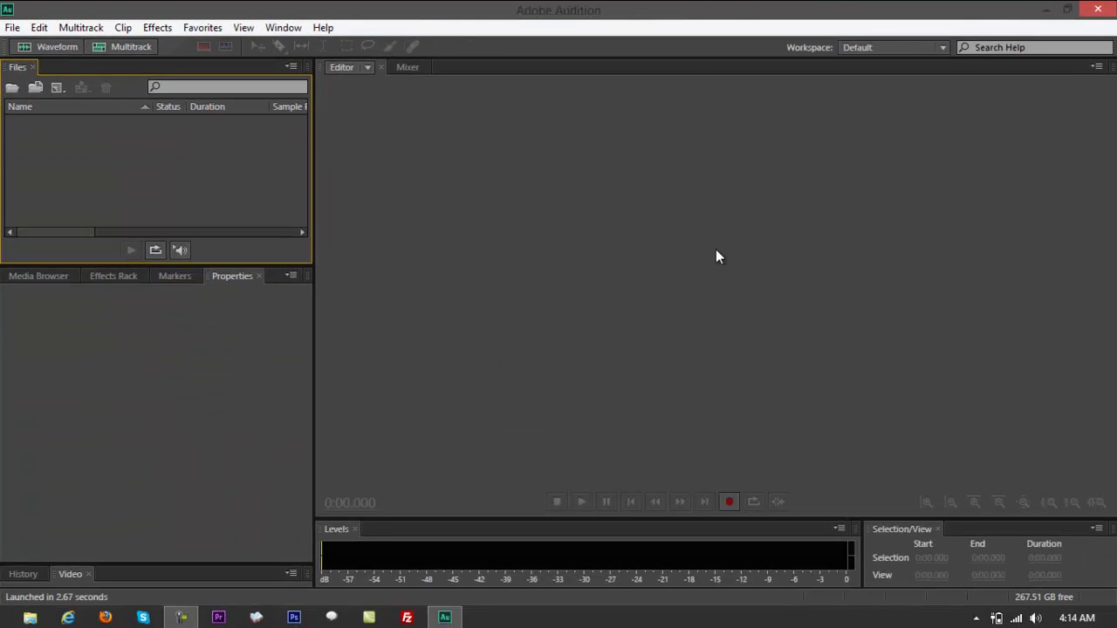
left_click(44, 50)
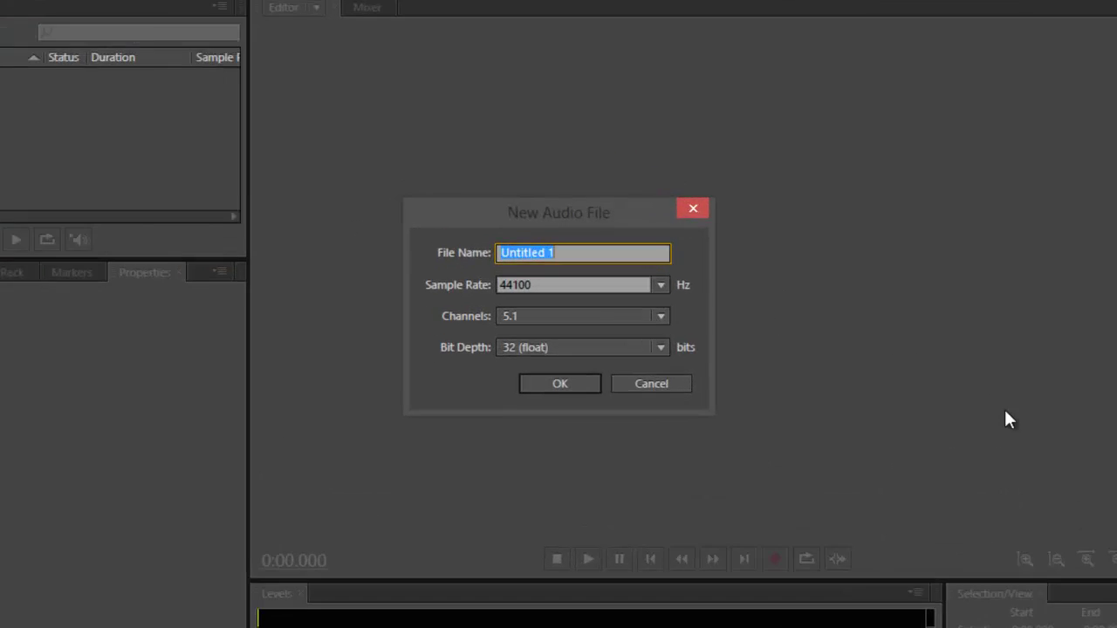
type("FLAC")
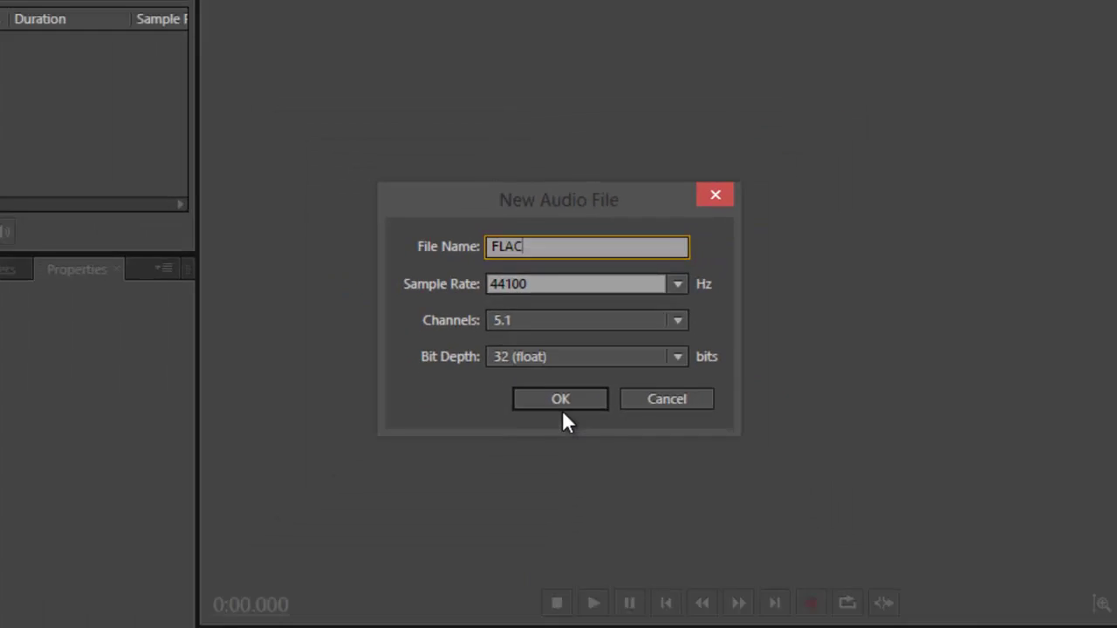
left_click(545, 323)
left_click(534, 377)
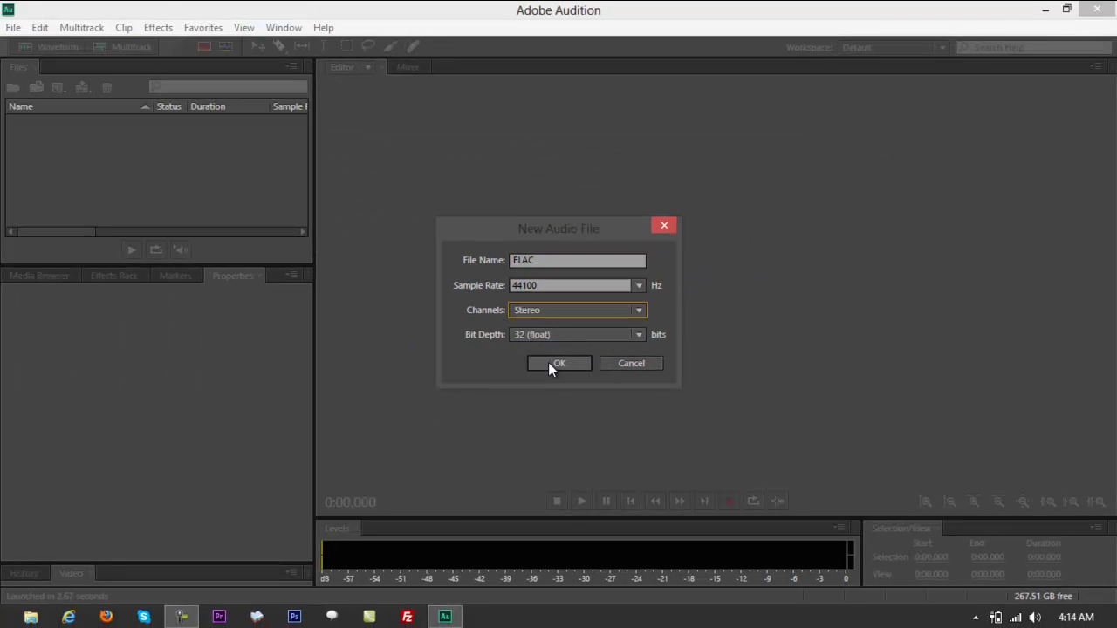
left_click(548, 362)
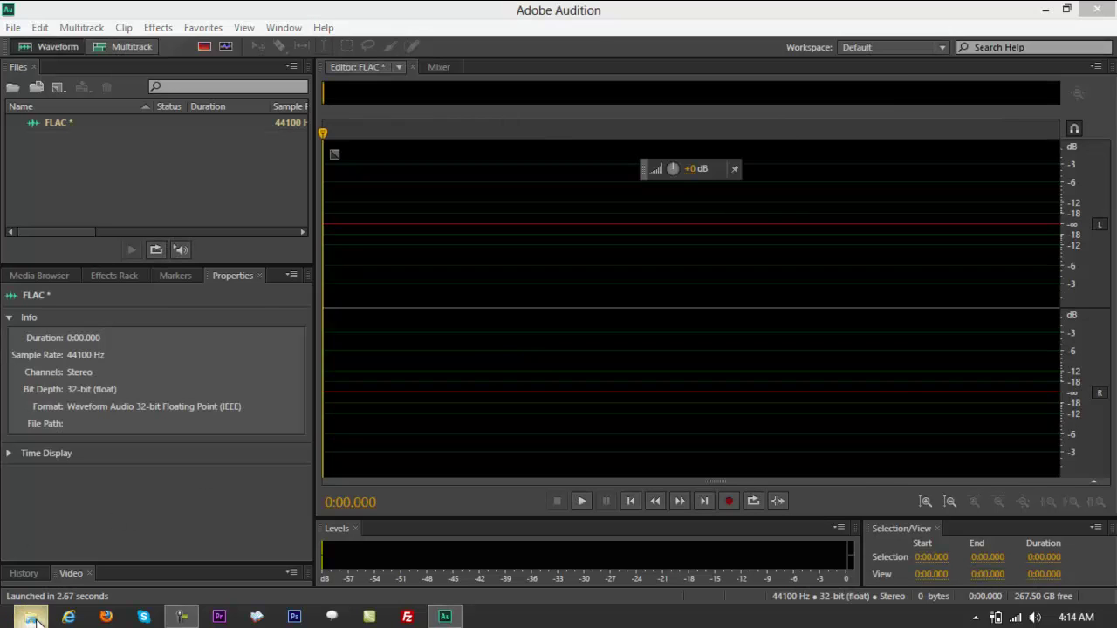
Step: Drag PIZZA.mp3 from the Desktop folder in File Explorer into the Audition waveform editor
left_click(31, 617)
left_click_drag(373, 97, 783, 151)
left_click(749, 264)
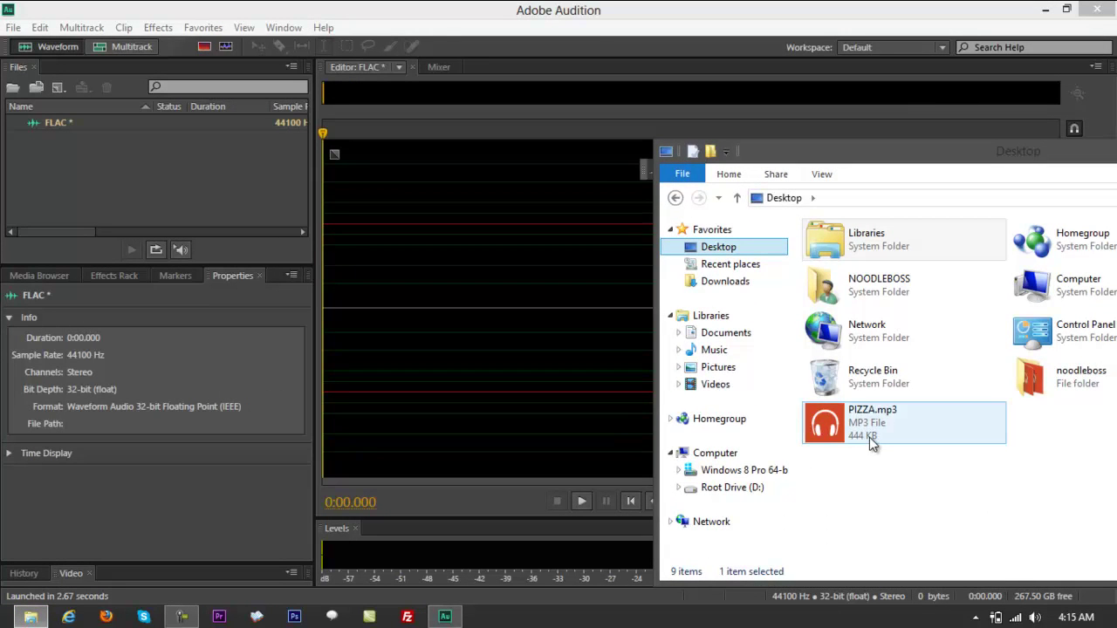
left_click(858, 495)
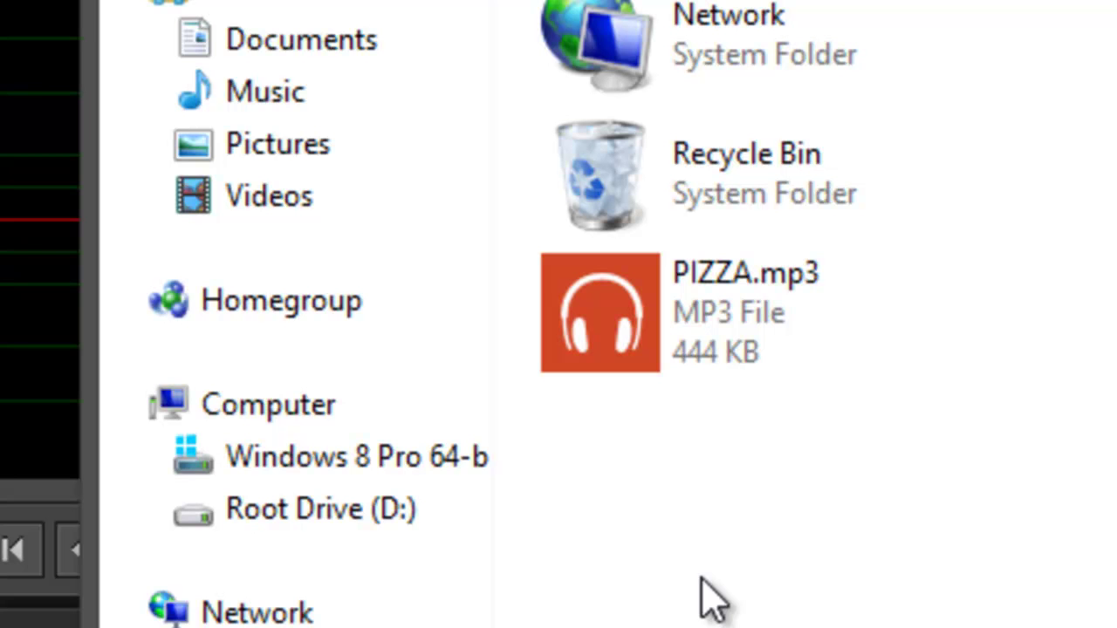
left_click(693, 357)
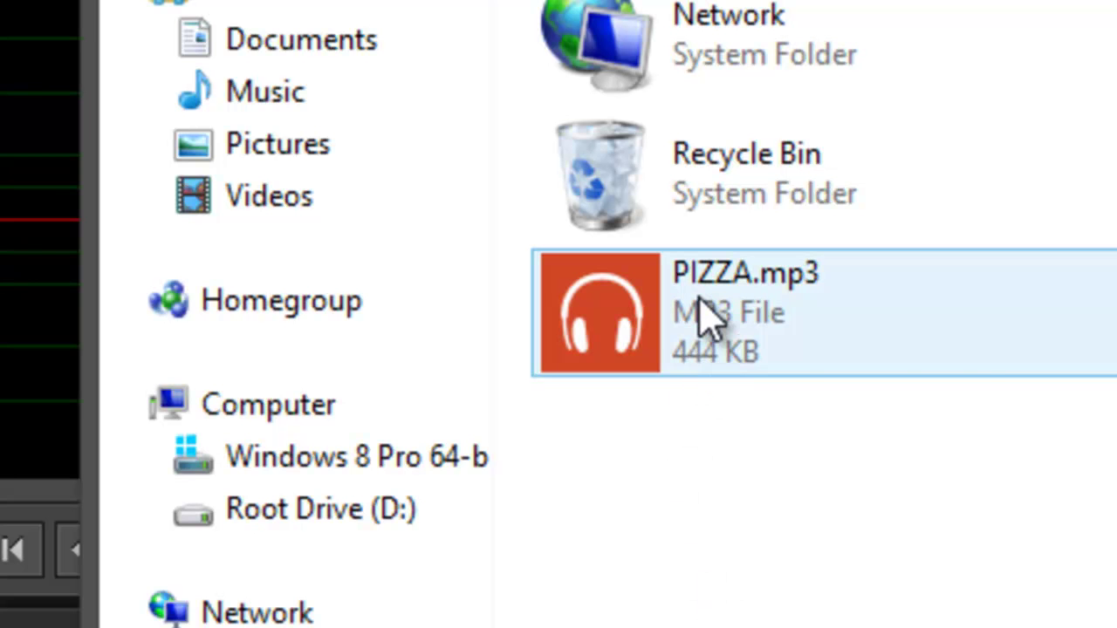
left_click_drag(708, 318, 224, 274)
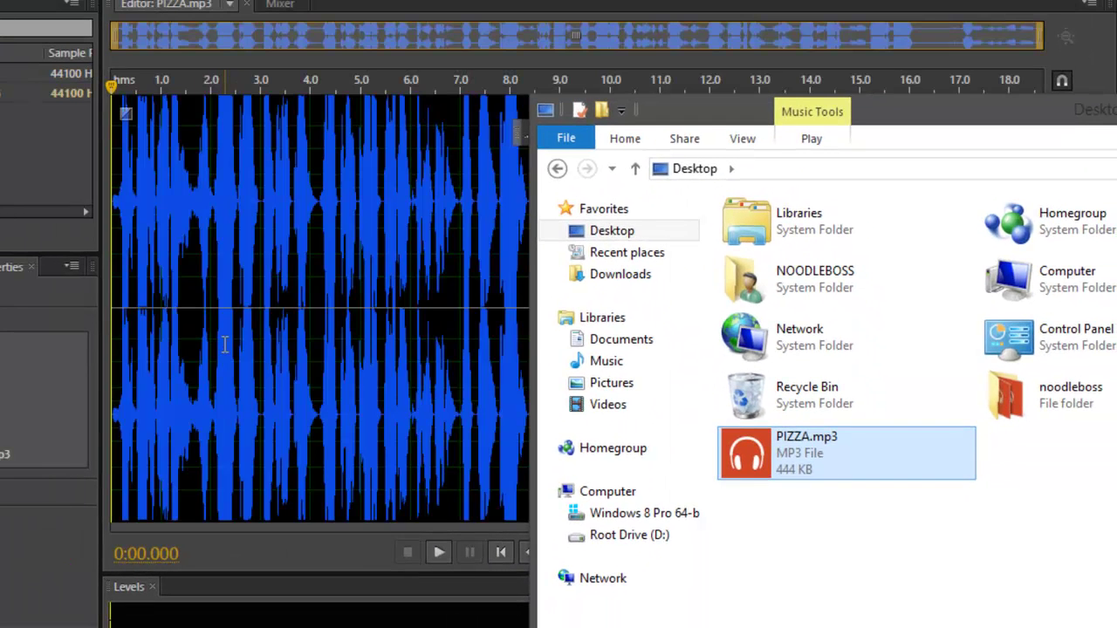
Step: Play PIZZA.mp3 briefly from the start, then select its whole 0:00.000–0:18.685 waveform
left_click(224, 343)
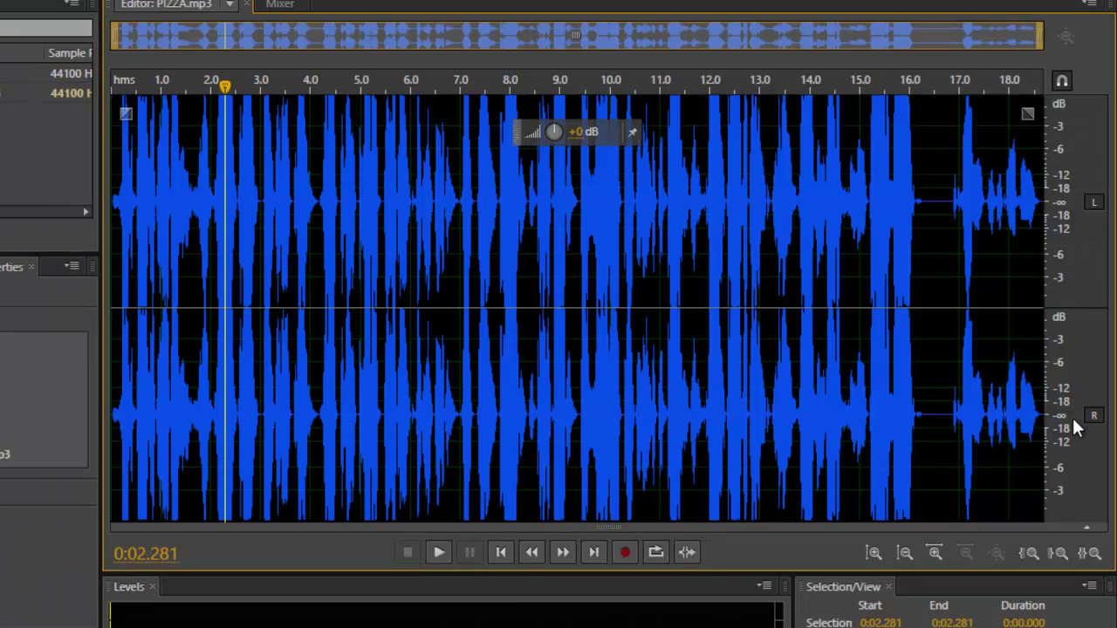
left_click(439, 257)
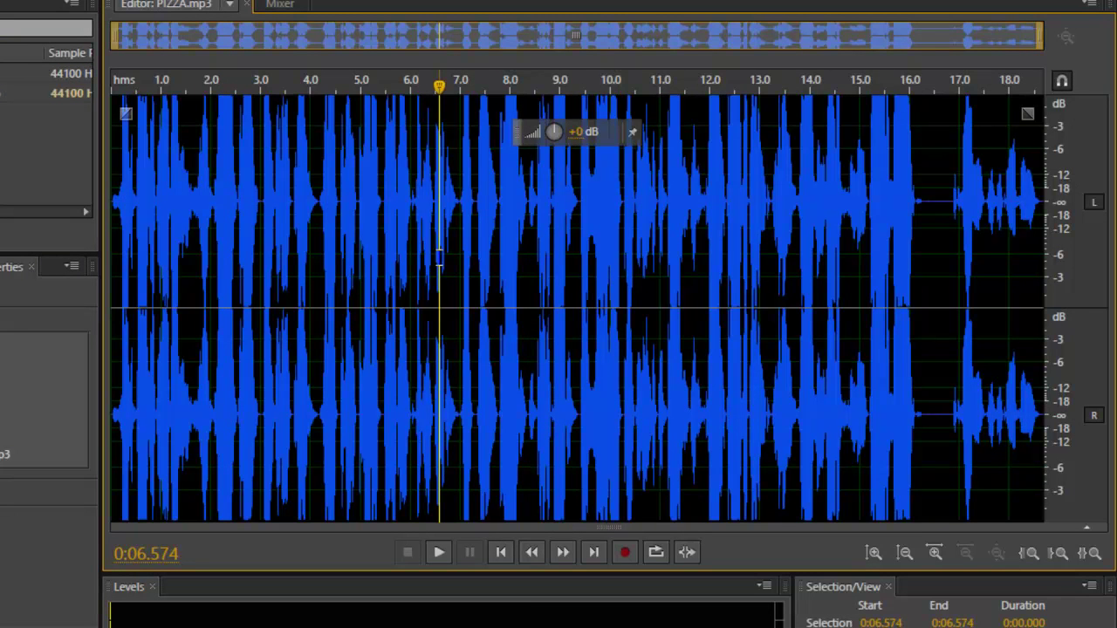
key("Home")
key("space")
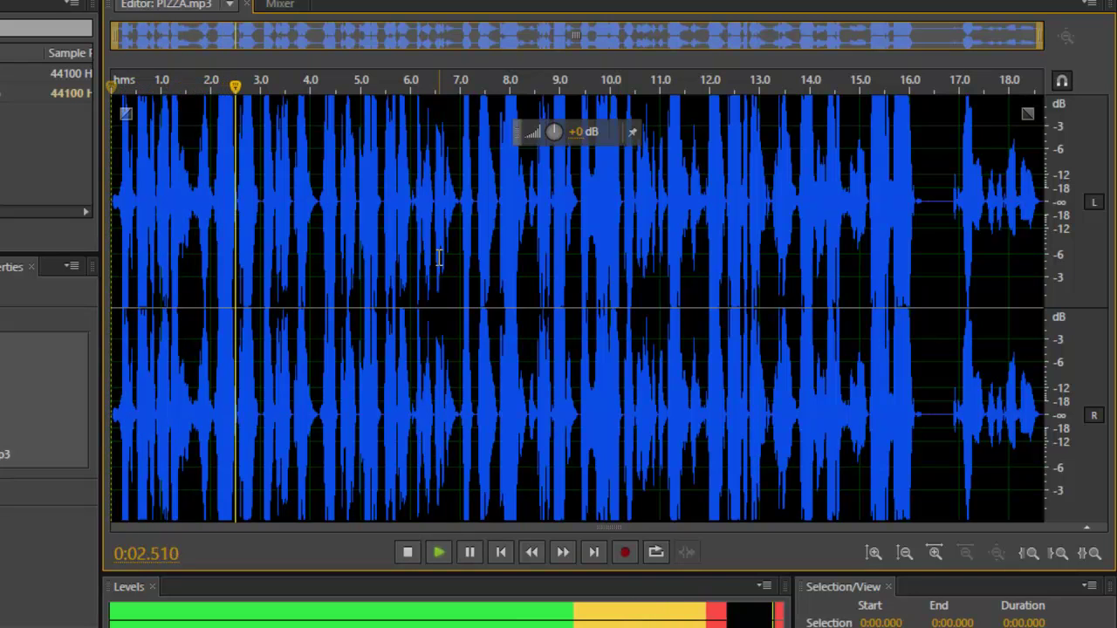
key("space")
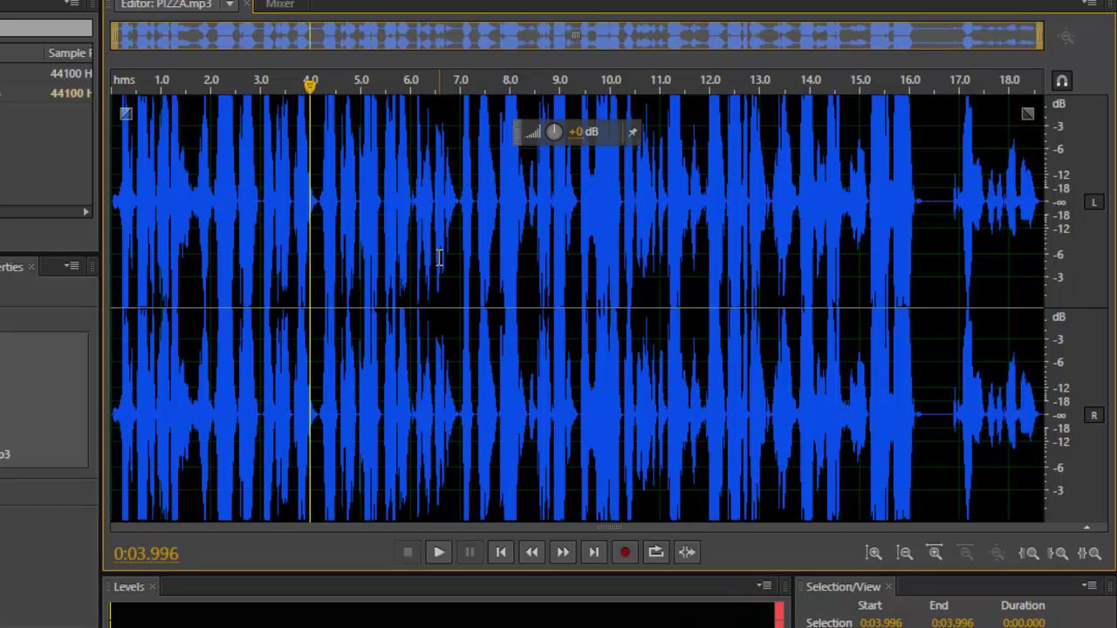
left_click(439, 257)
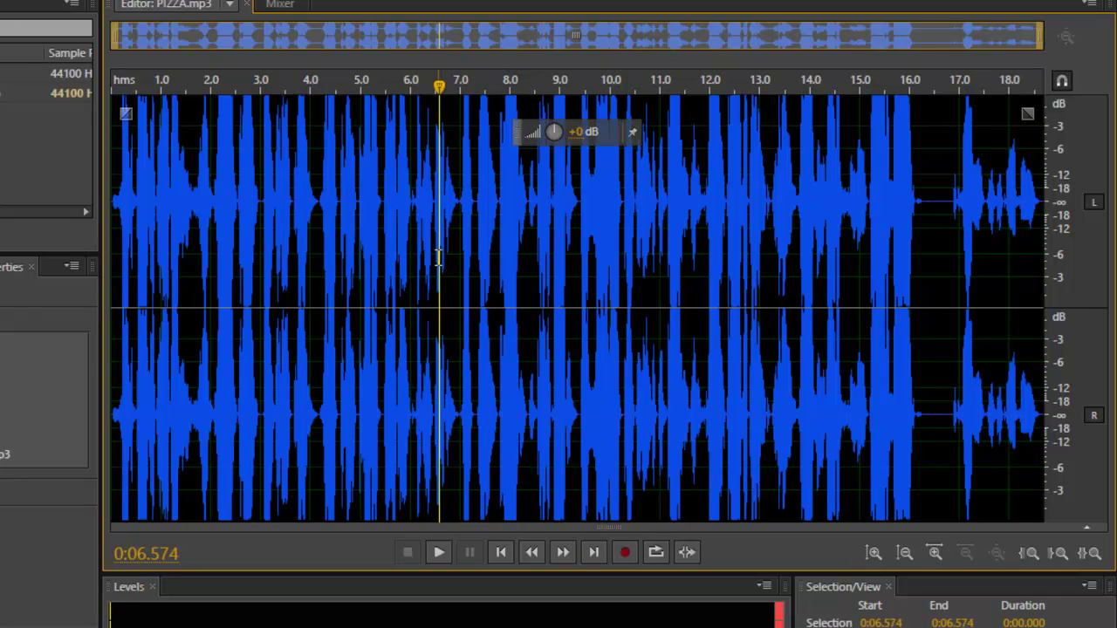
key("ctrl+a")
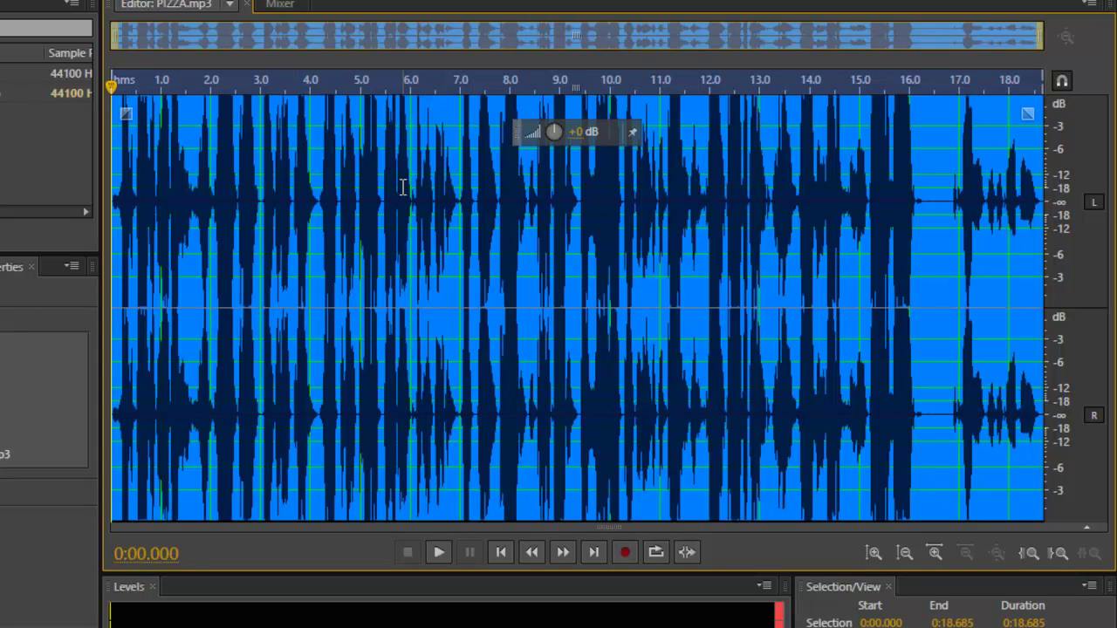
Step: Open Save Selection As (Ctrl+Alt+S), which proposes PIZZA_01.mp3 on the Desktop at MP3 192 Kbps
right_click(368, 174)
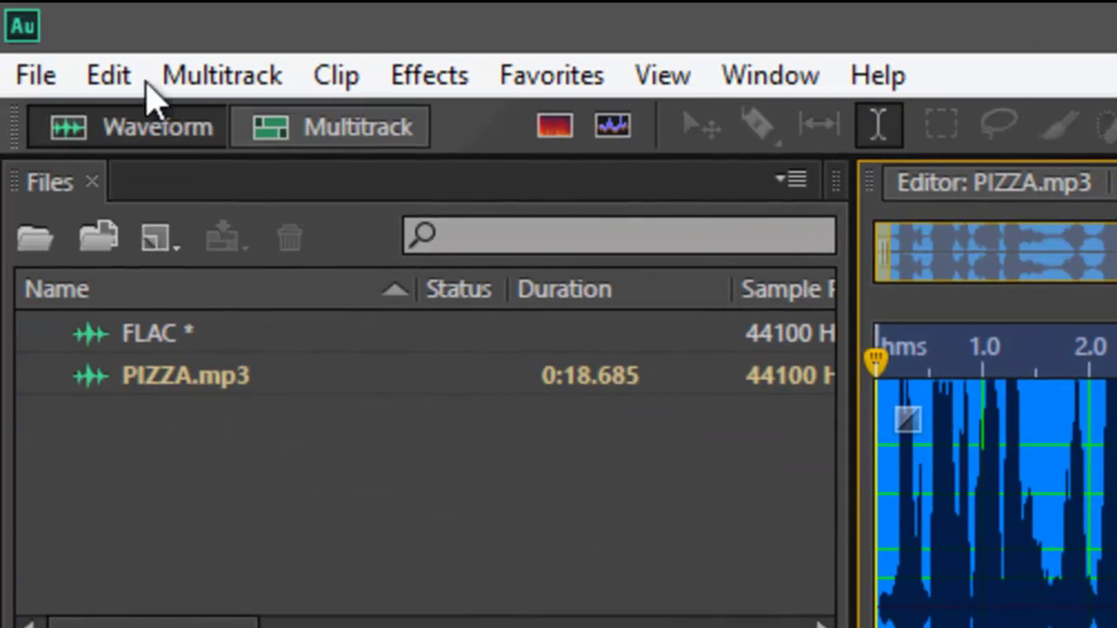
left_click(28, 77)
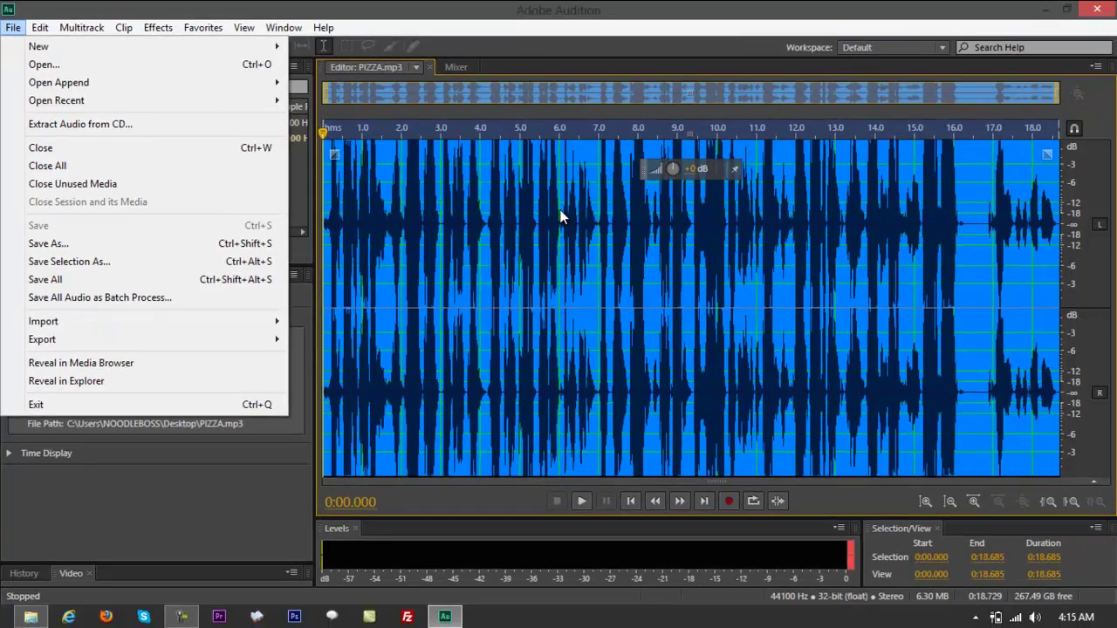
right_click(563, 217)
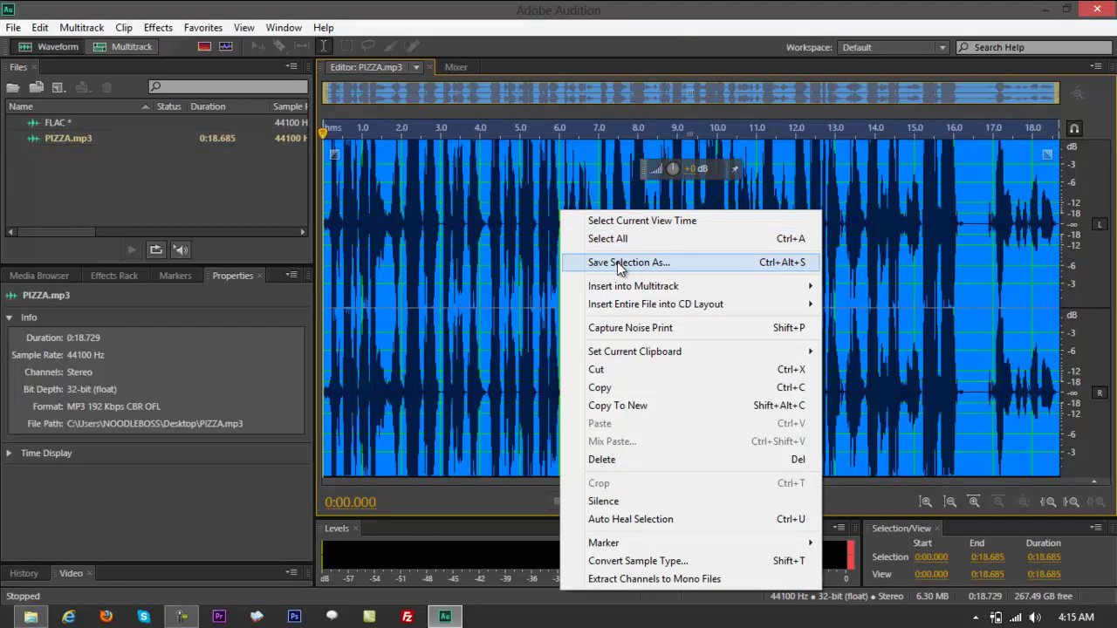
left_click(538, 6)
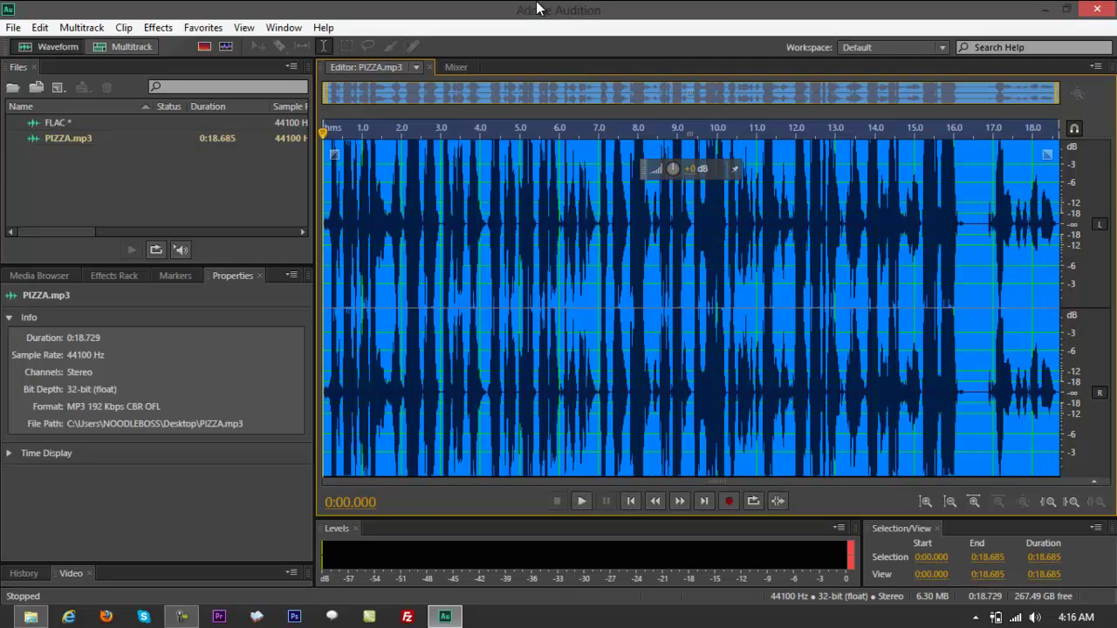
key("ctrl+alt+s")
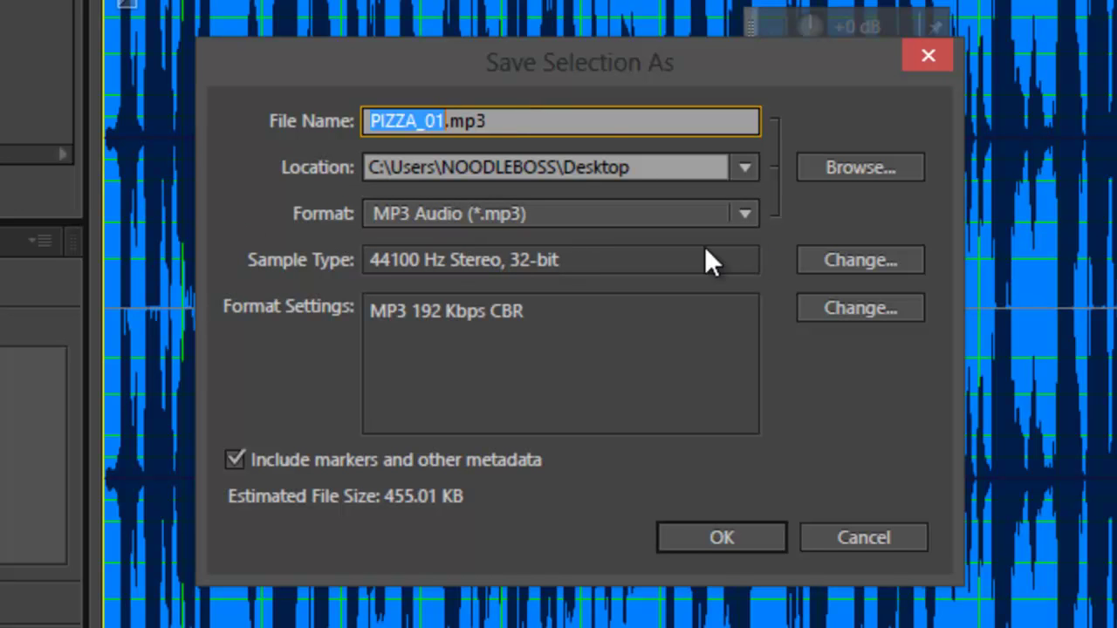
Step: Switch the export format from MP3 to FLAC Lossless (*.flac), 16-bit PCM
left_click(744, 215)
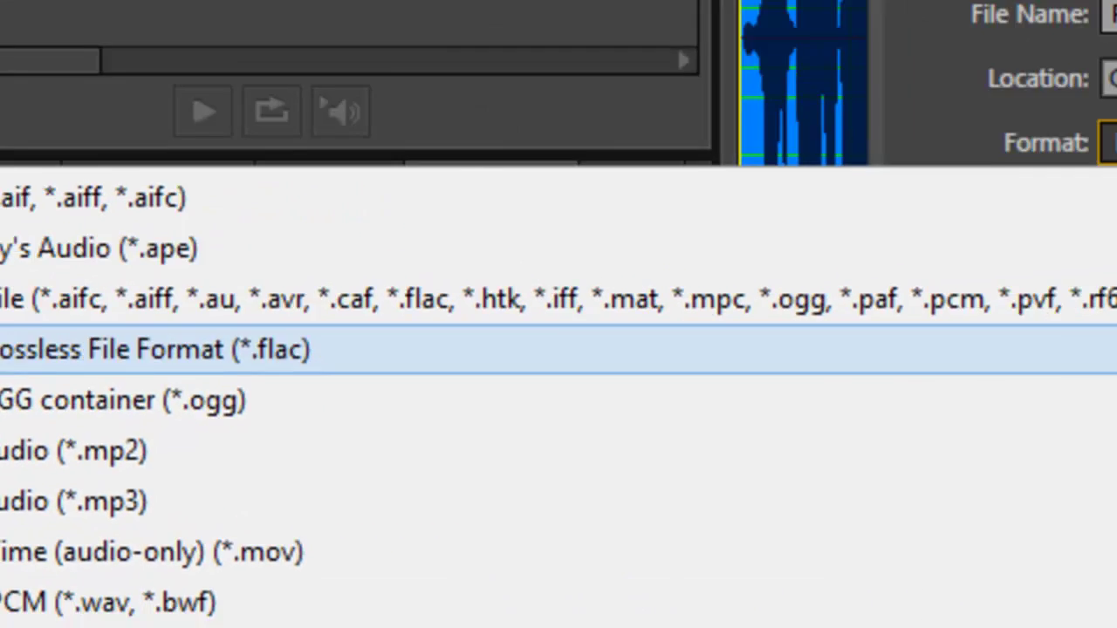
left_click(118, 349)
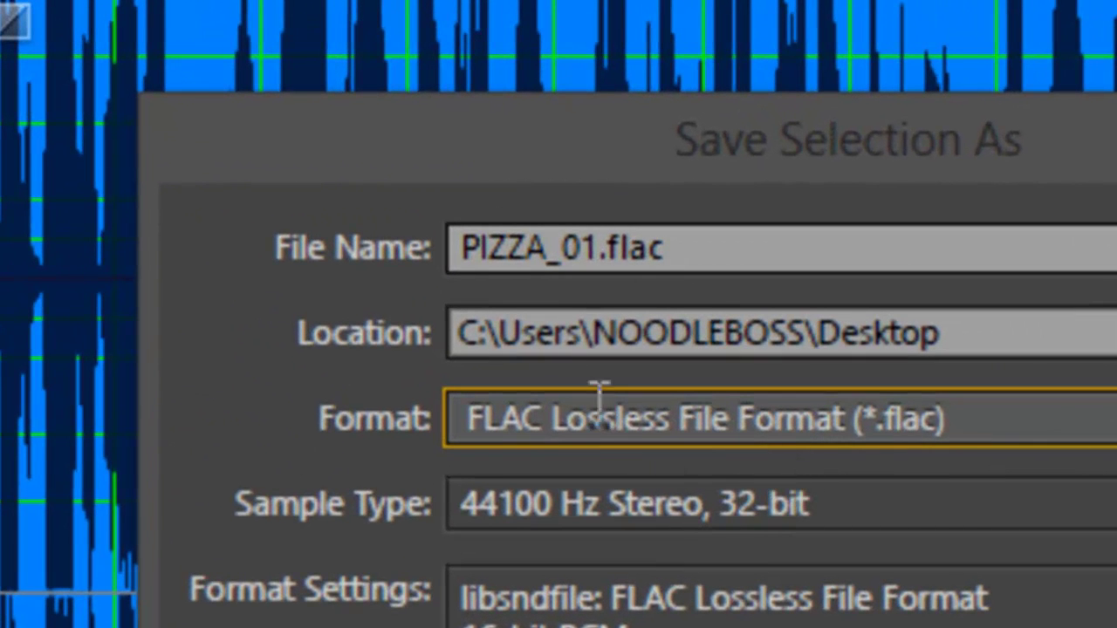
Step: Rename the file to PIZZA_01-FLAC-02-03-2013.flac and export it to the desktop
left_click(553, 255)
left_click(598, 250)
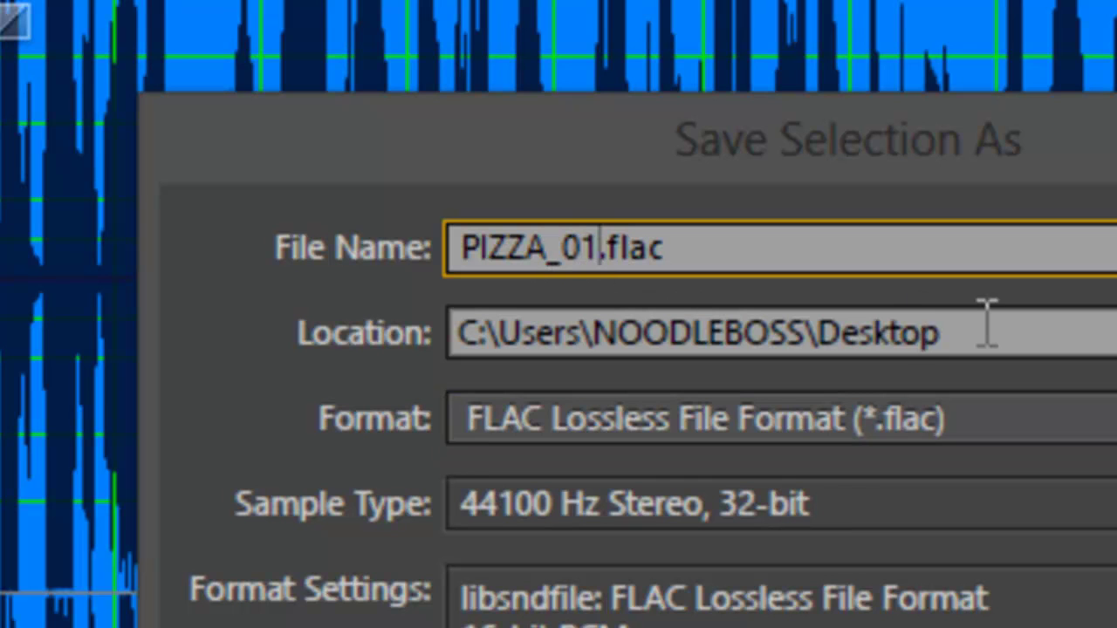
type("-F")
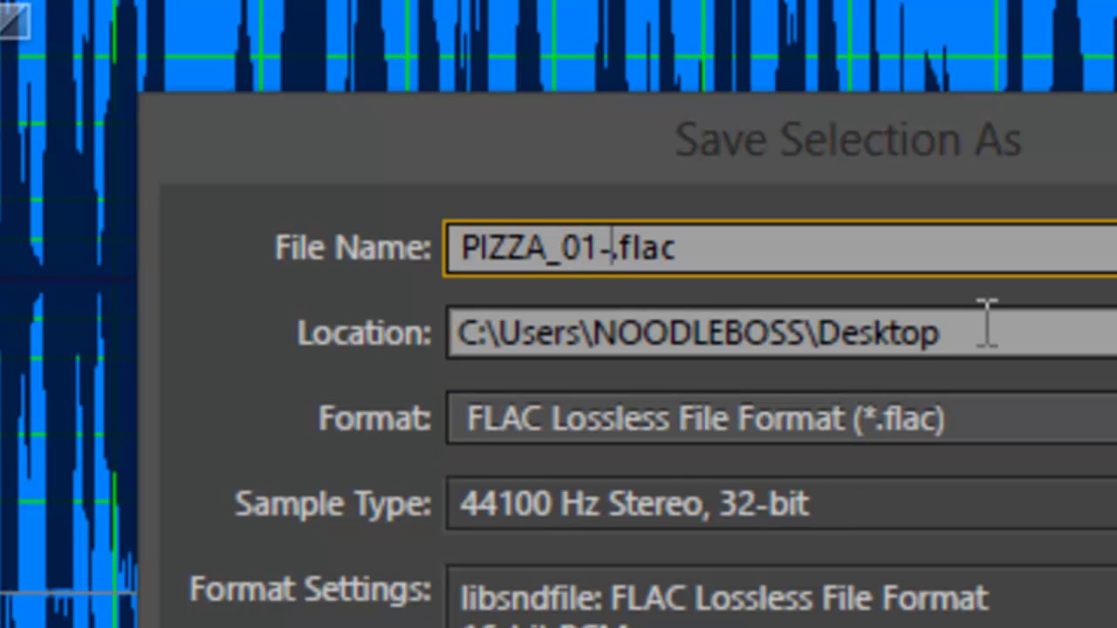
type("LAC")
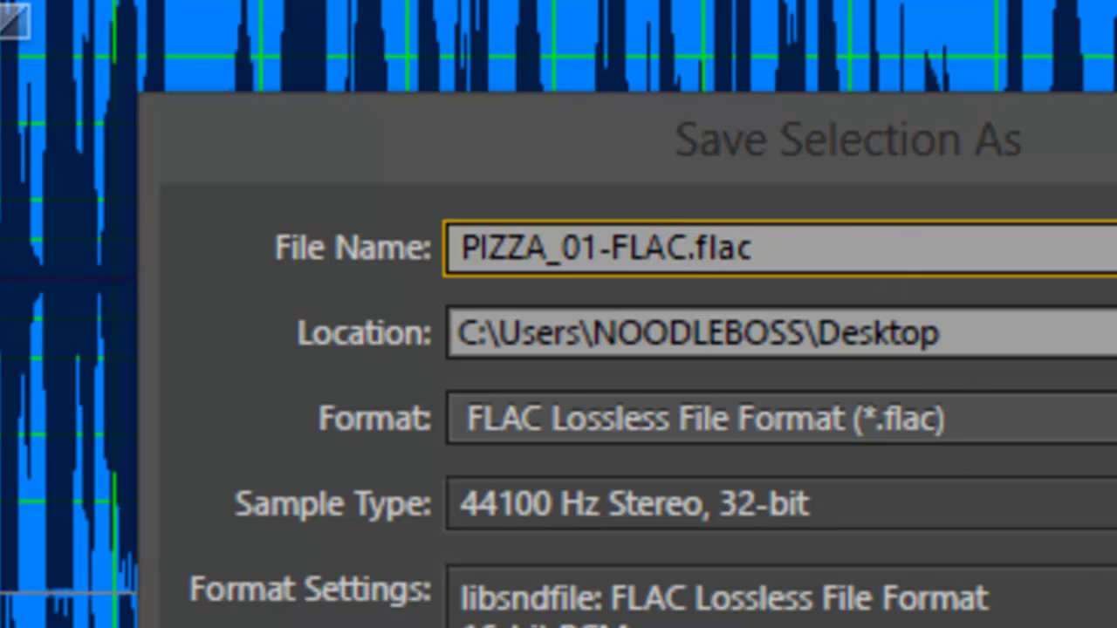
type("-")
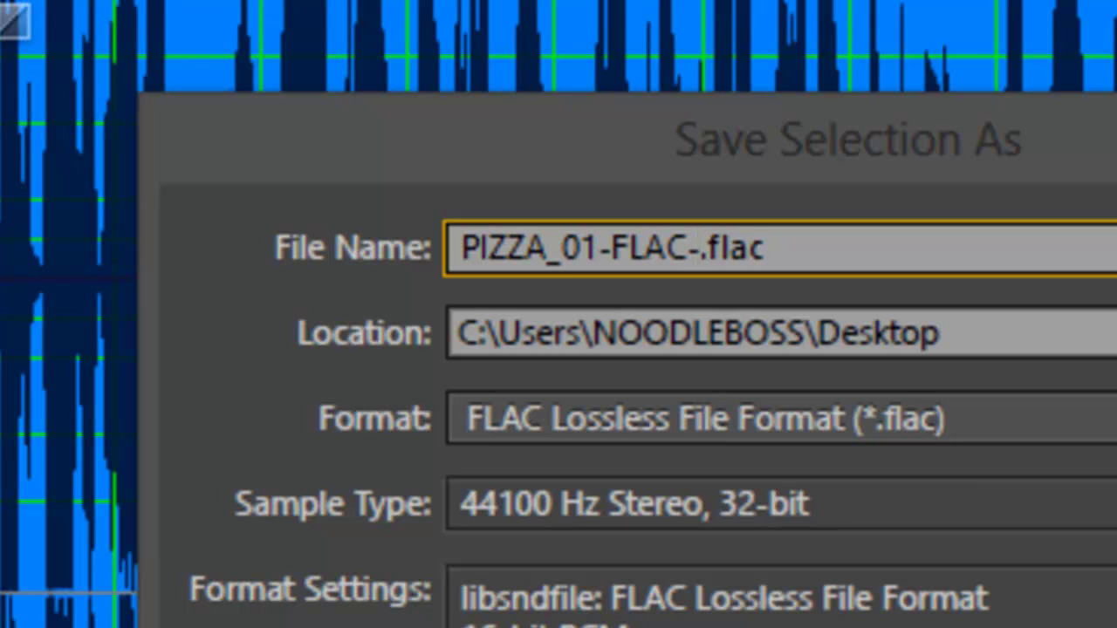
type("02-03-2013")
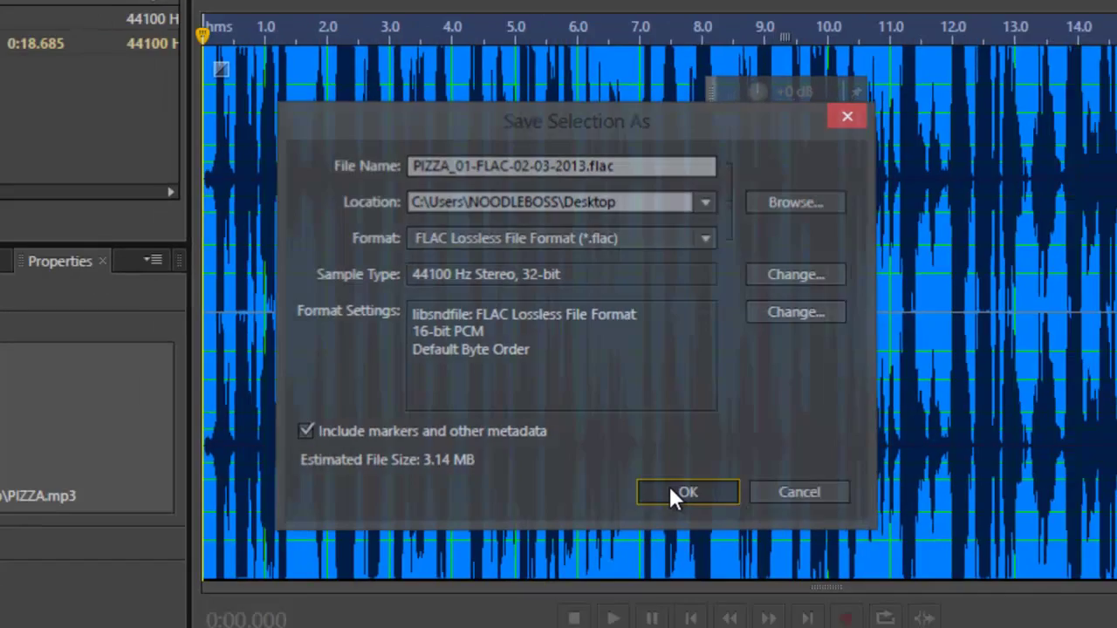
left_click(723, 558)
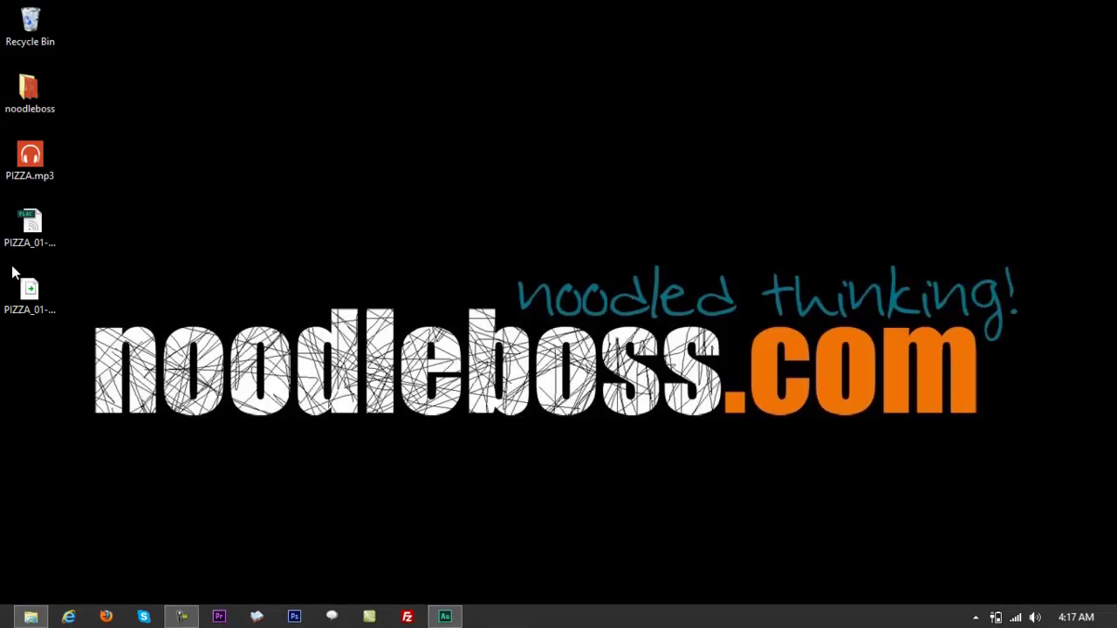
Step: Place the FLAC file beside PIZZA.mp3 mid-desktop, keeping the .xmp file in the left column
left_click(35, 297)
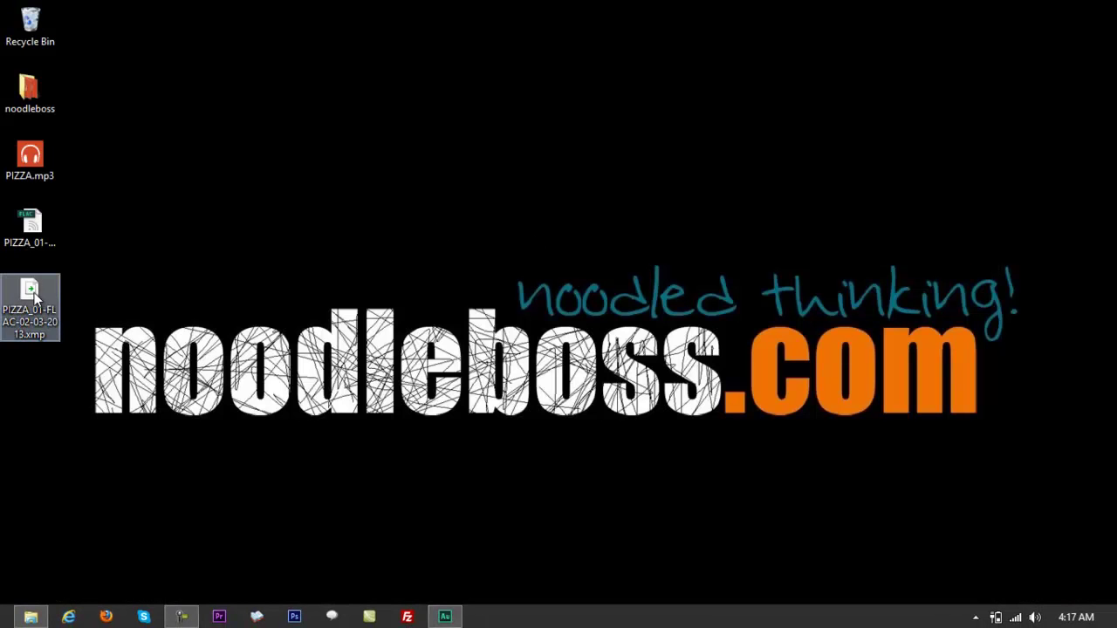
left_click_drag(26, 299, 211, 246)
left_click(22, 225)
left_click_drag(40, 249, 339, 291)
left_click_drag(217, 229, 40, 241)
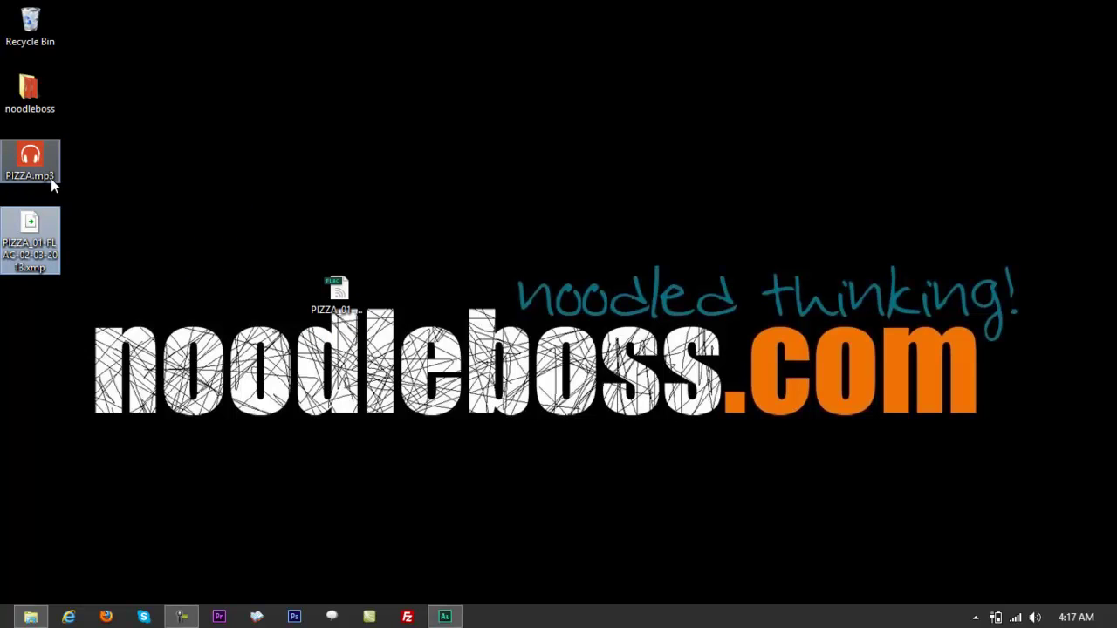
left_click_drag(54, 178, 279, 172)
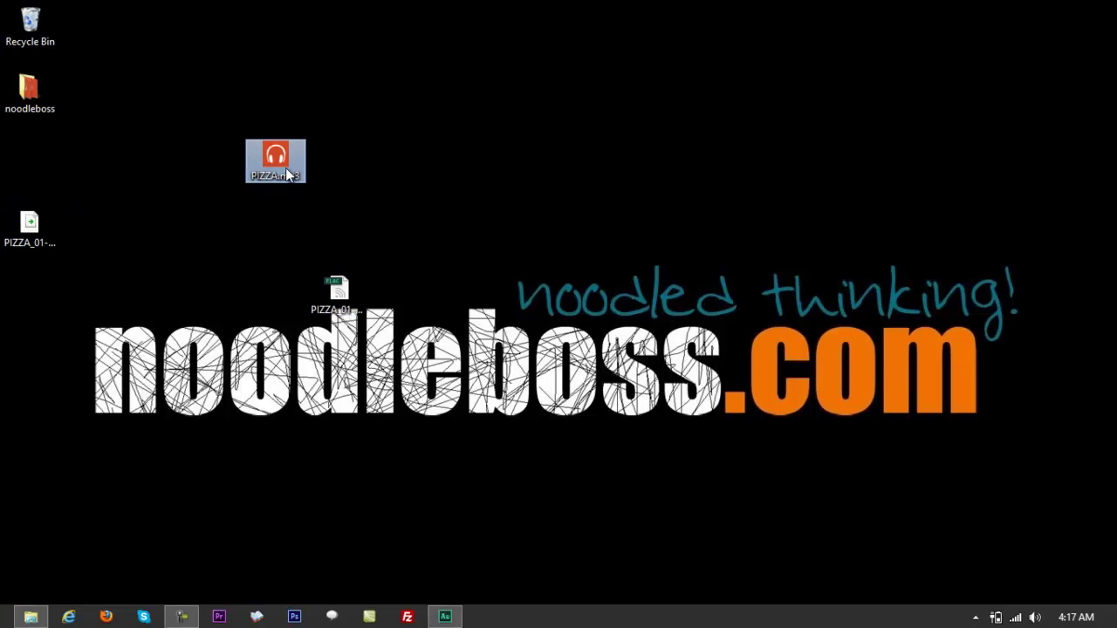
left_click_drag(313, 312, 362, 159)
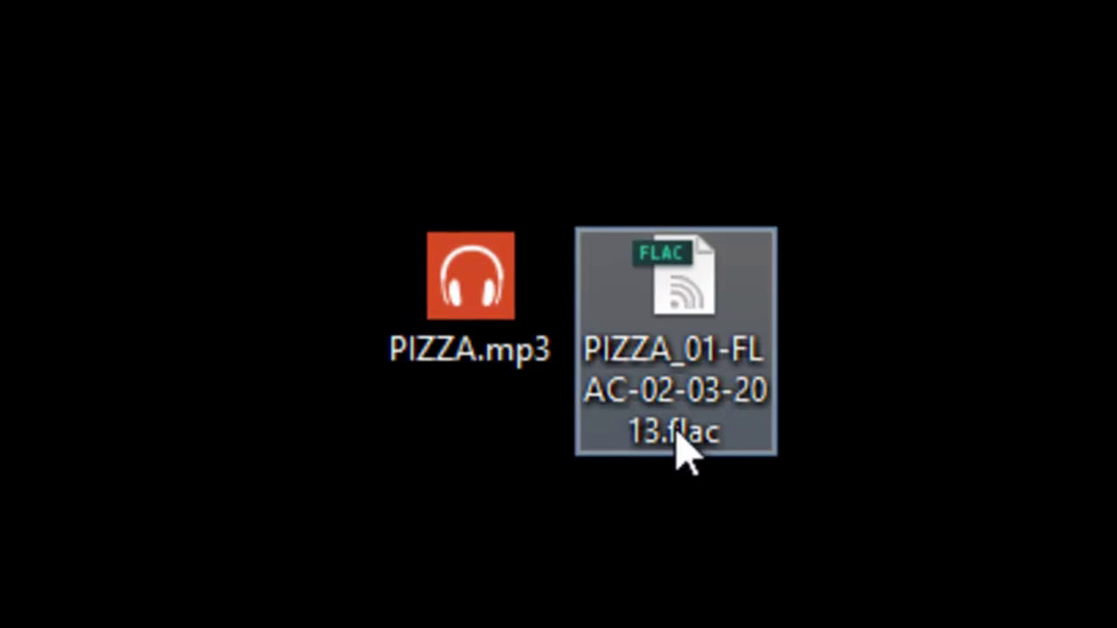
left_click(631, 481)
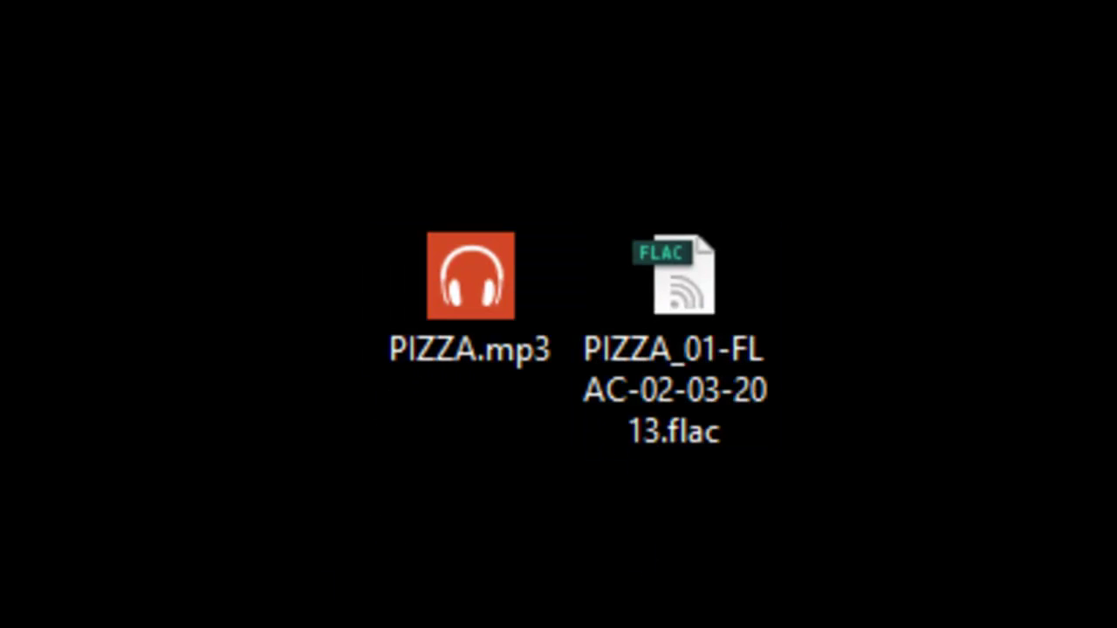
Step: Scroll through the Start screen looking for VLC media player, then return to the desktop
key("super")
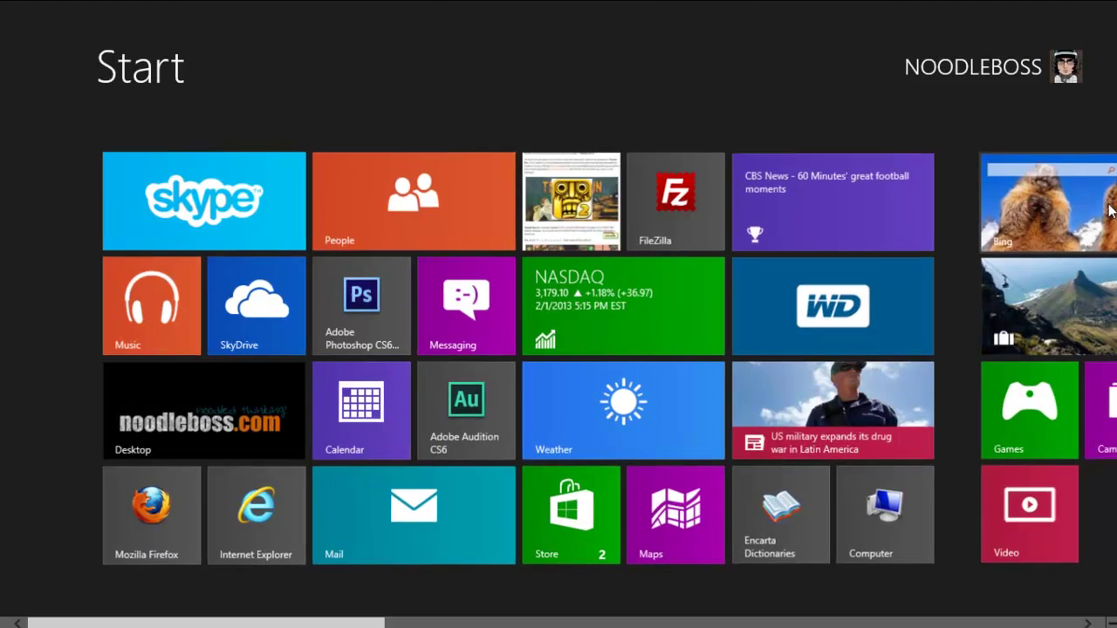
scroll(1091, 244, "down", 10)
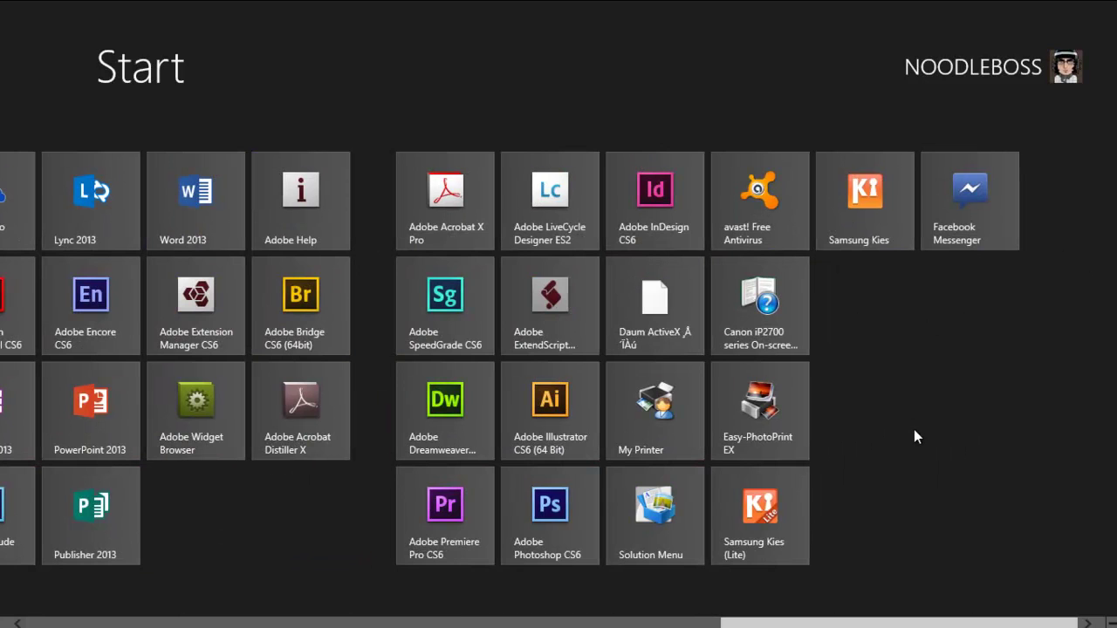
scroll(914, 430, "up", 5)
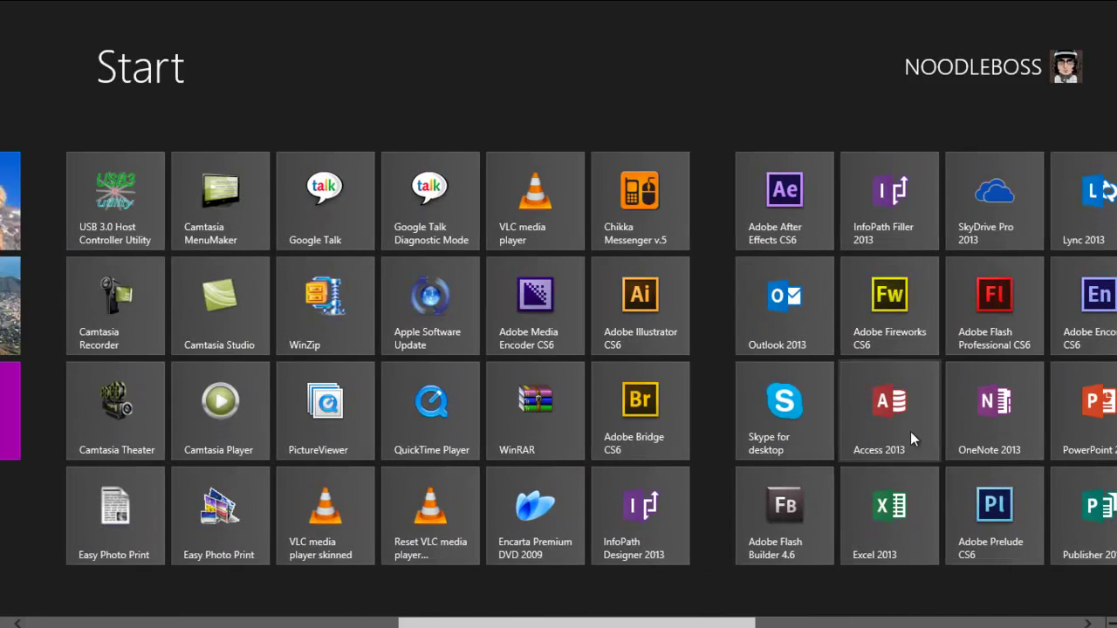
key("super")
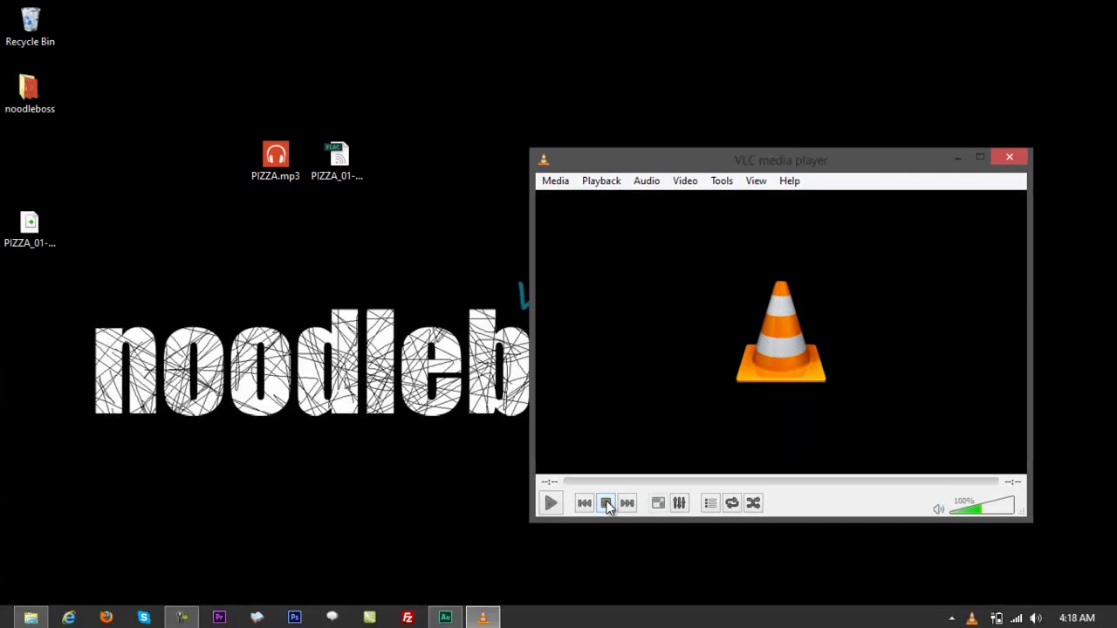
Step: Play PIZZA_01-FLAC-02-03-2013.flac in VLC at about 50% volume, then close VLC
left_click_drag(985, 505, 963, 506)
left_click_drag(698, 283, 698, 287)
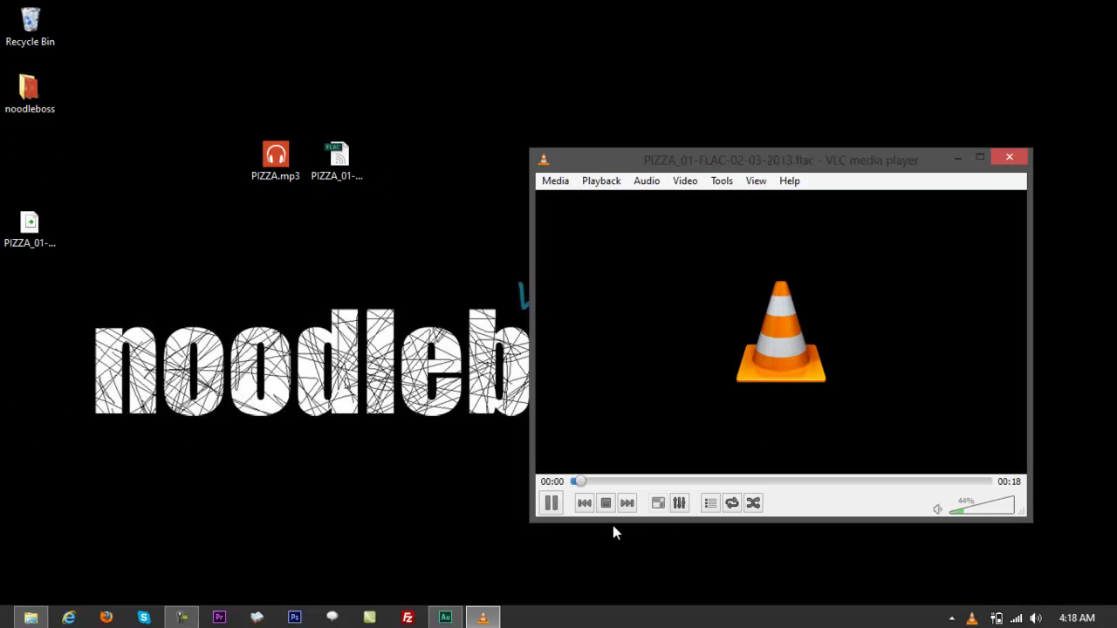
left_click(977, 510)
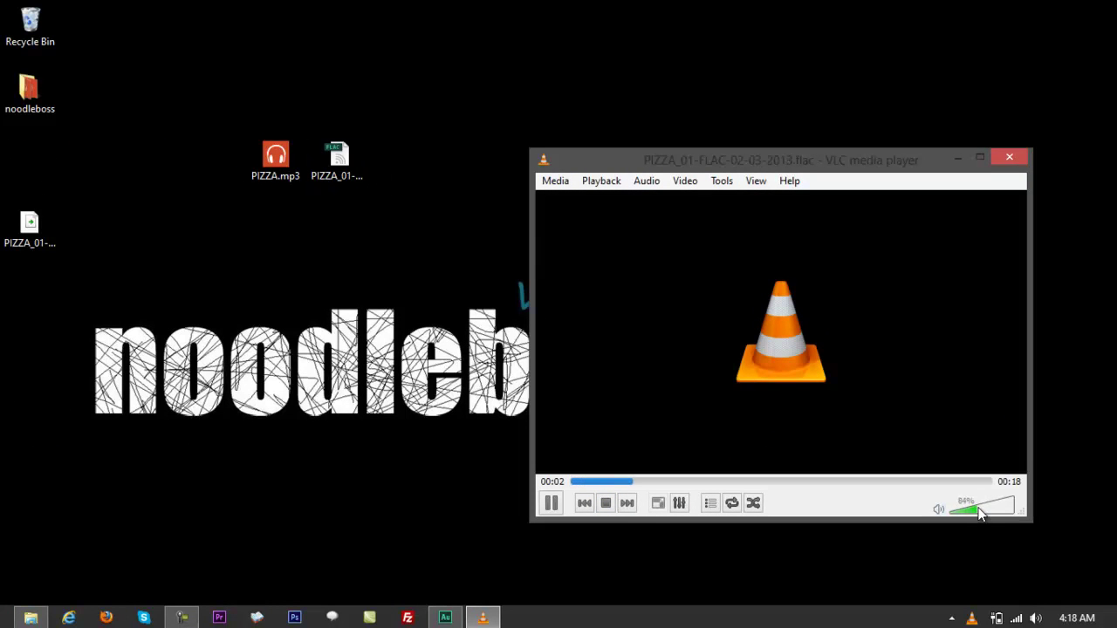
left_click_drag(976, 513, 972, 515)
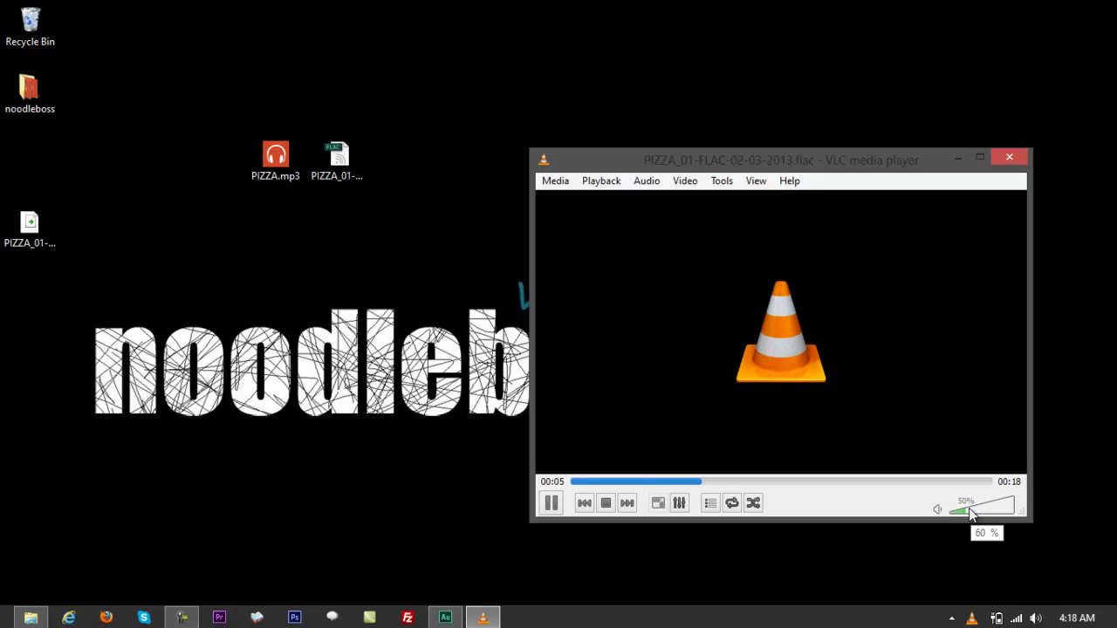
left_click(1010, 157)
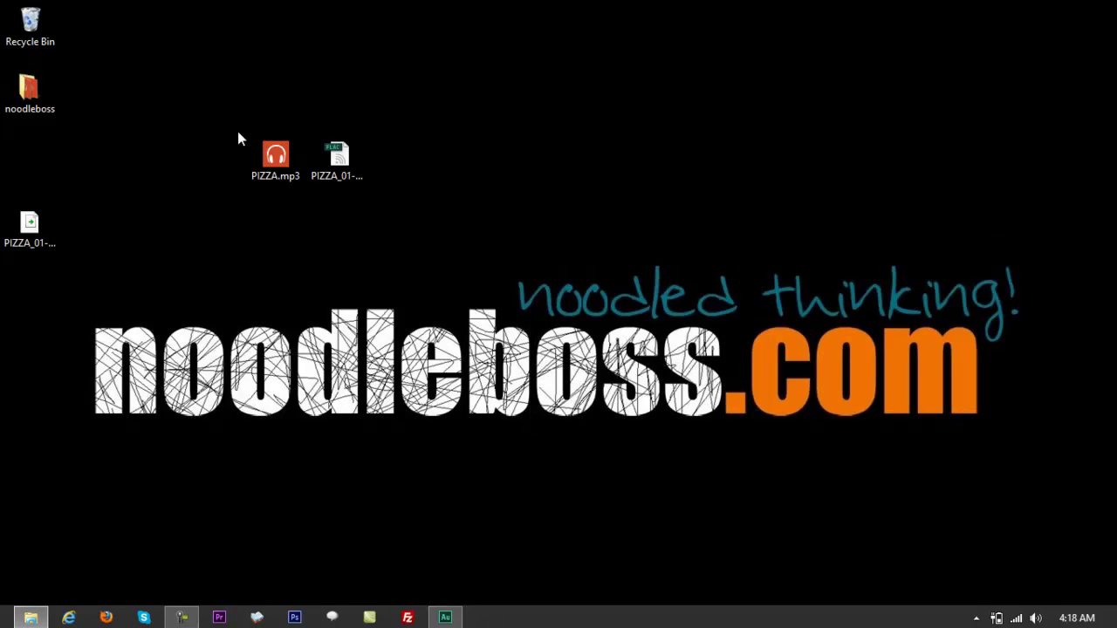
Step: Drag PIZZA.mp3 and PIZZA_01-FLAC-02-03-2013.flac into the top row next to the noodleboss folder
left_click_drag(273, 157, 152, 123)
left_click_drag(336, 157, 220, 103)
left_click(371, 145)
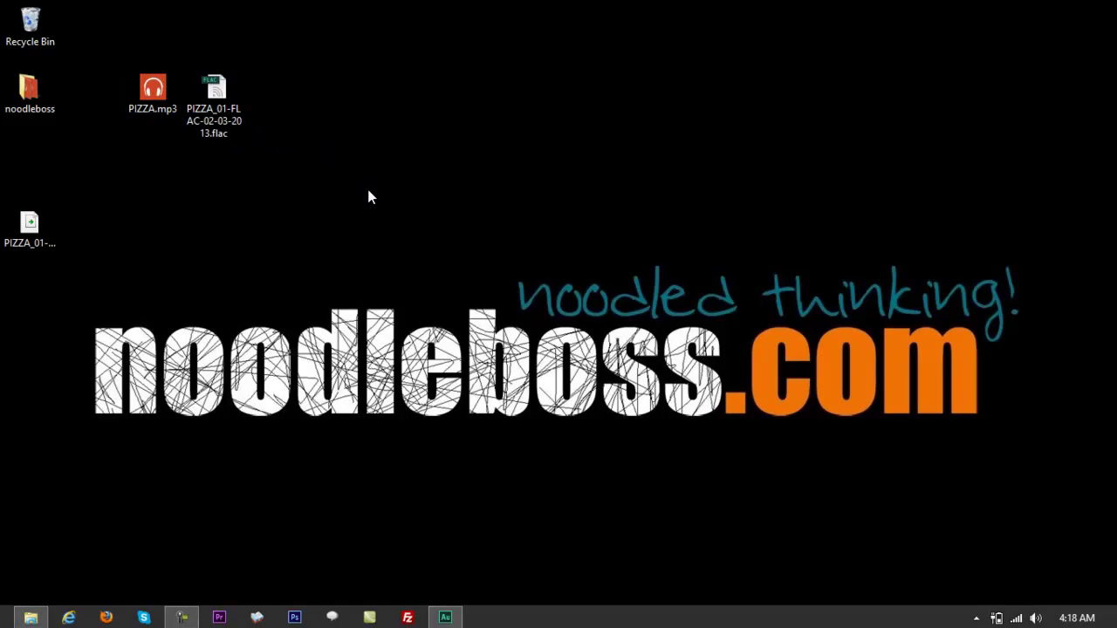